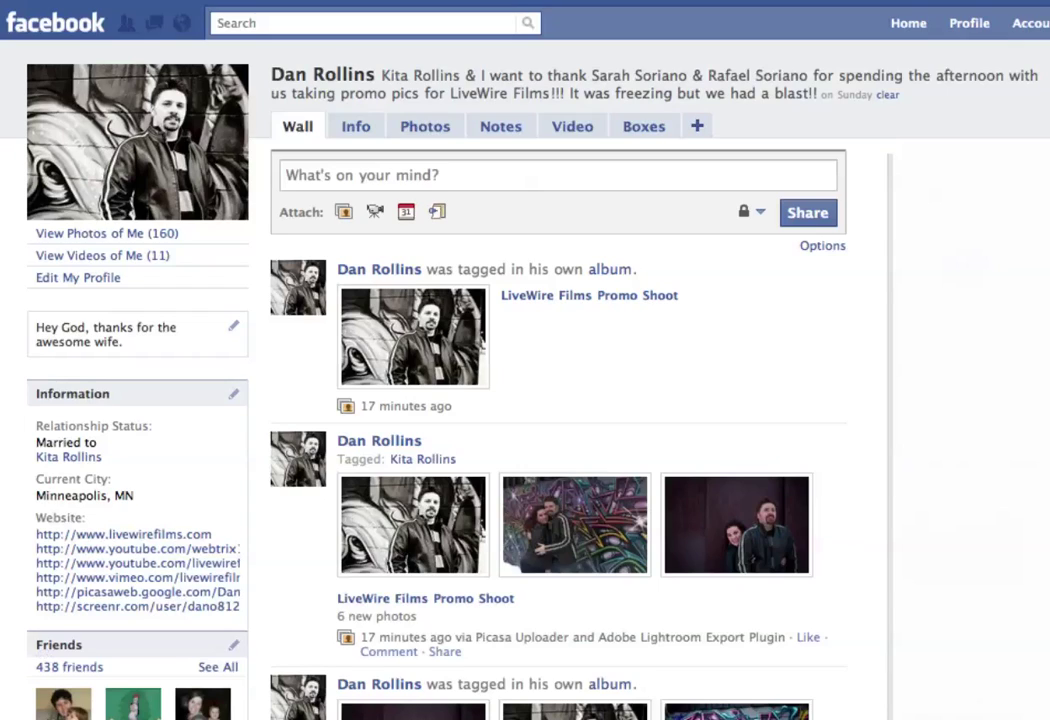
Open the profile's Photos section, going back to the wall once before returning to Photos
click(442, 137)
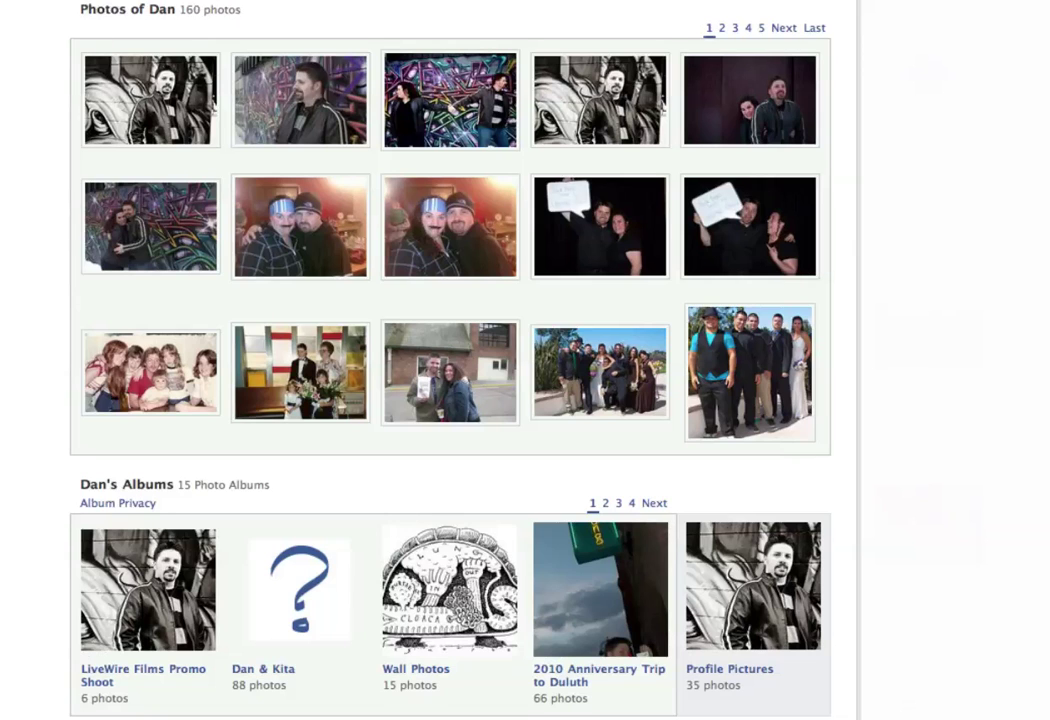
scroll(450, 300, up, 4)
click(928, 20)
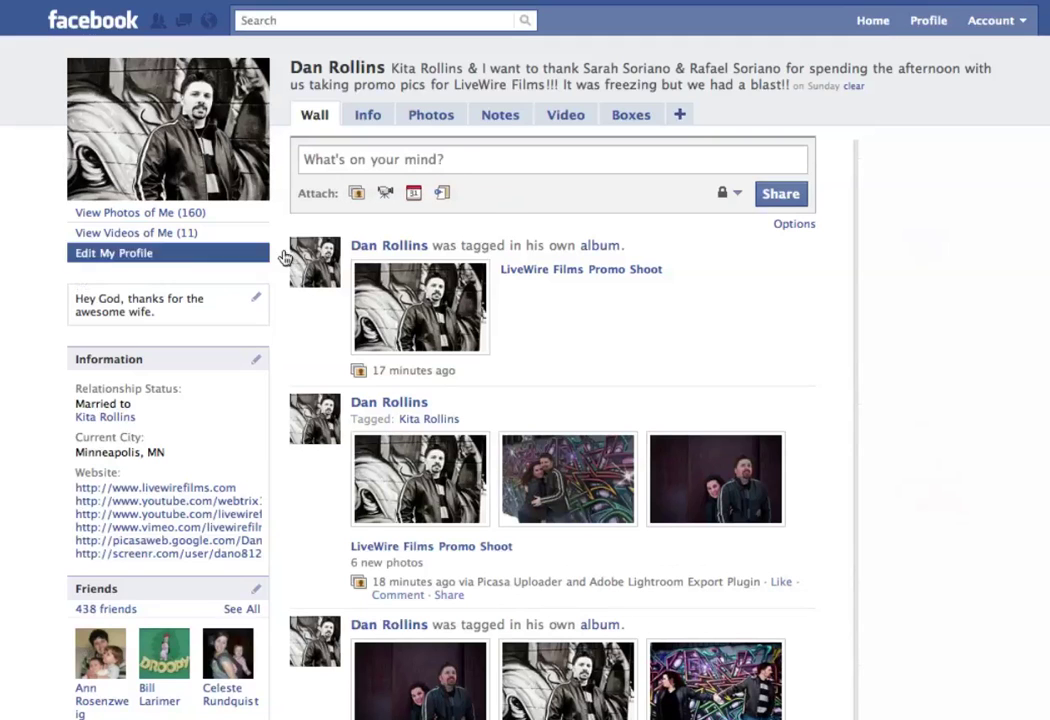
click(431, 115)
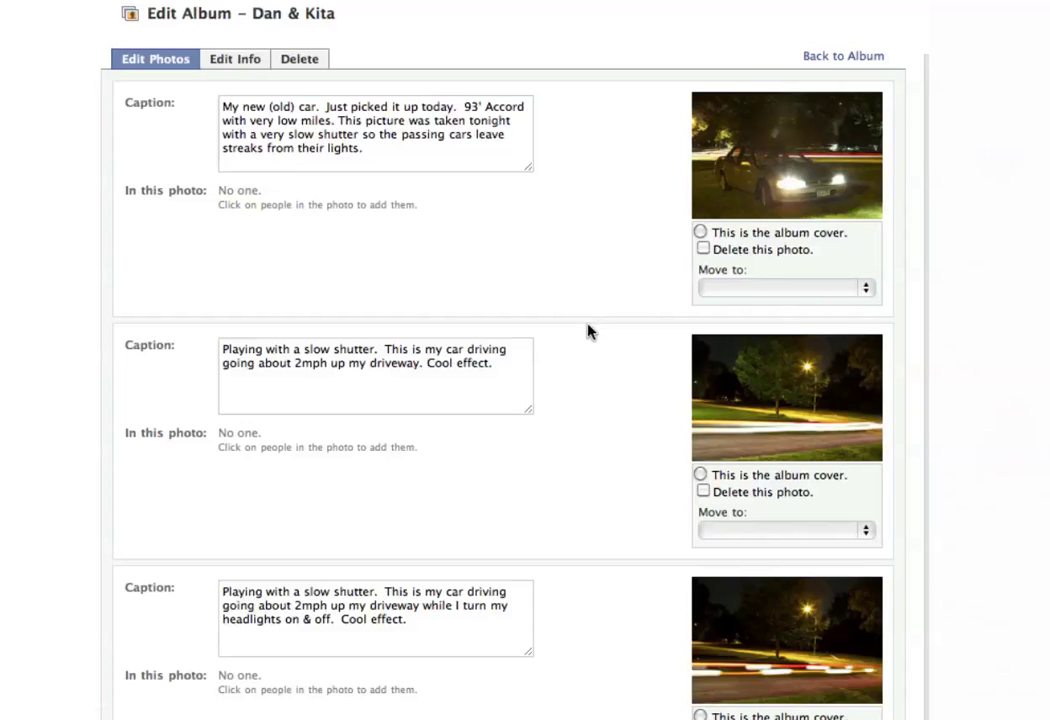
scroll(609, 300, down, 1)
scroll(609, 300, up, 1)
scroll(497, 236, down, 20)
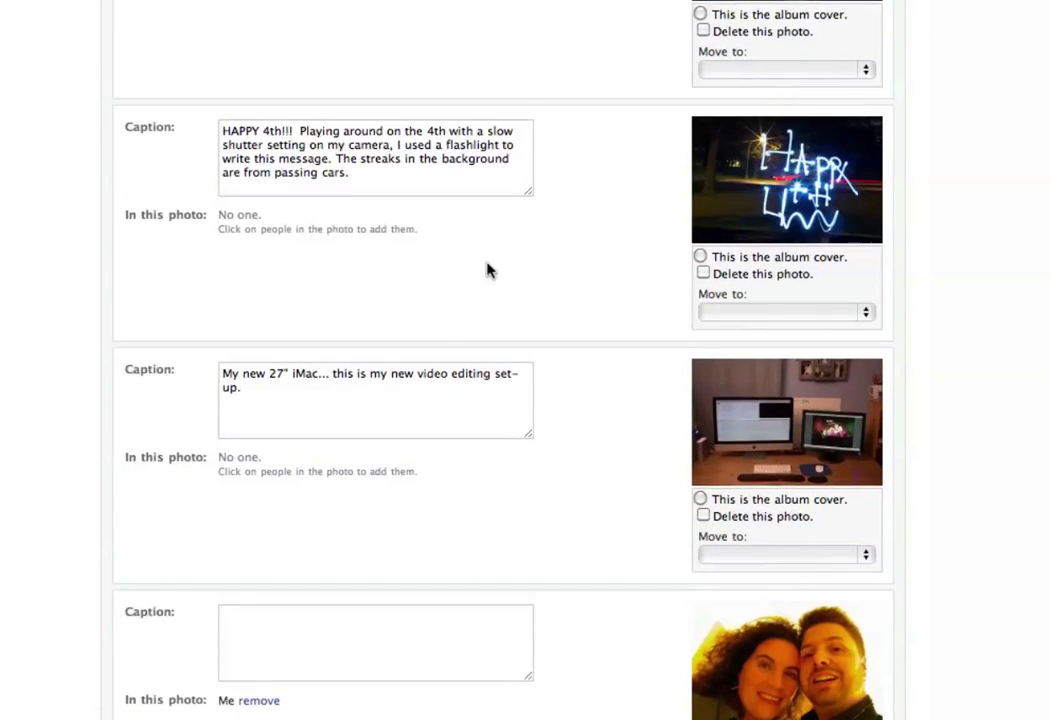
scroll(431, 356, down, 6)
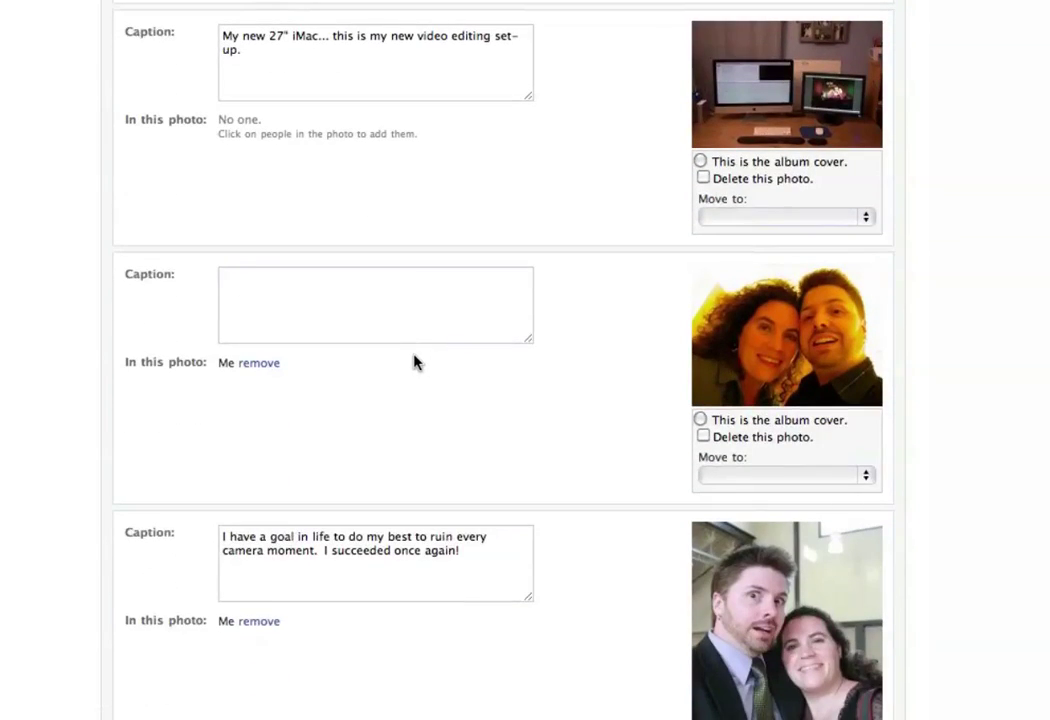
scroll(419, 360, up, 20)
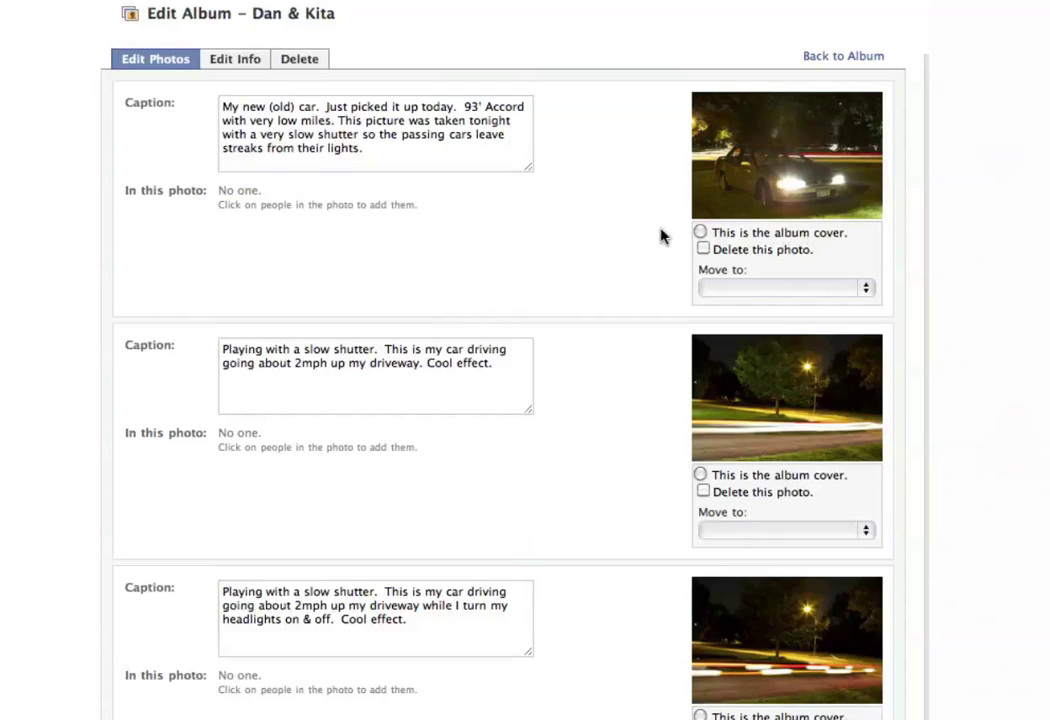
scroll(558, 308, down, 1)
scroll(558, 308, down, 5)
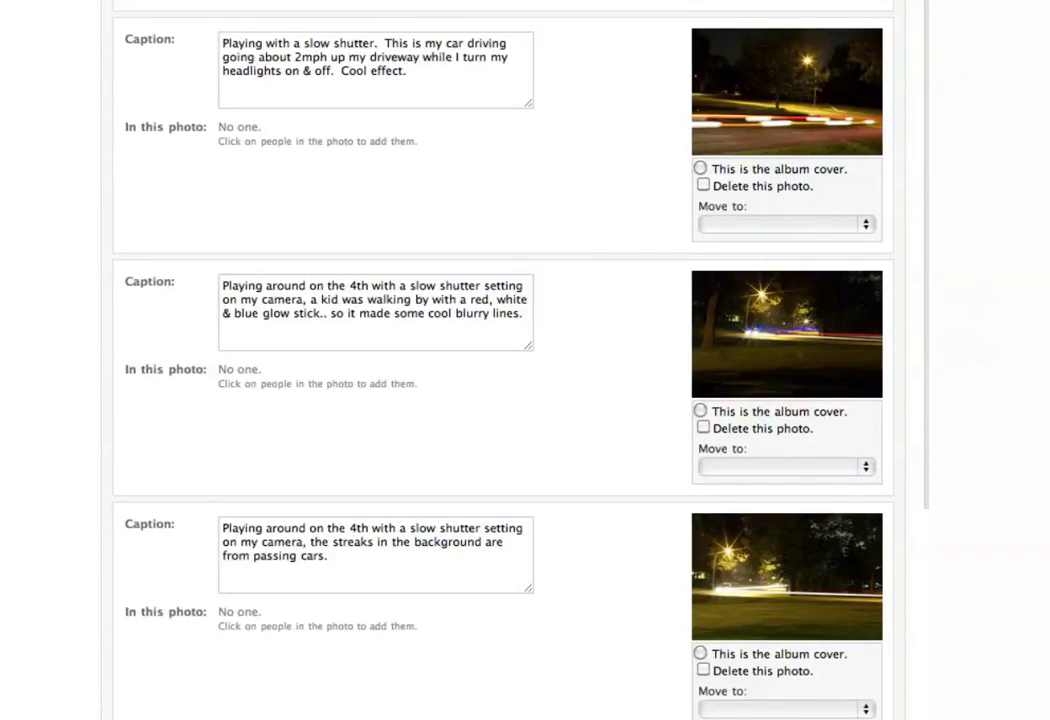
scroll(612, 405, up, 5)
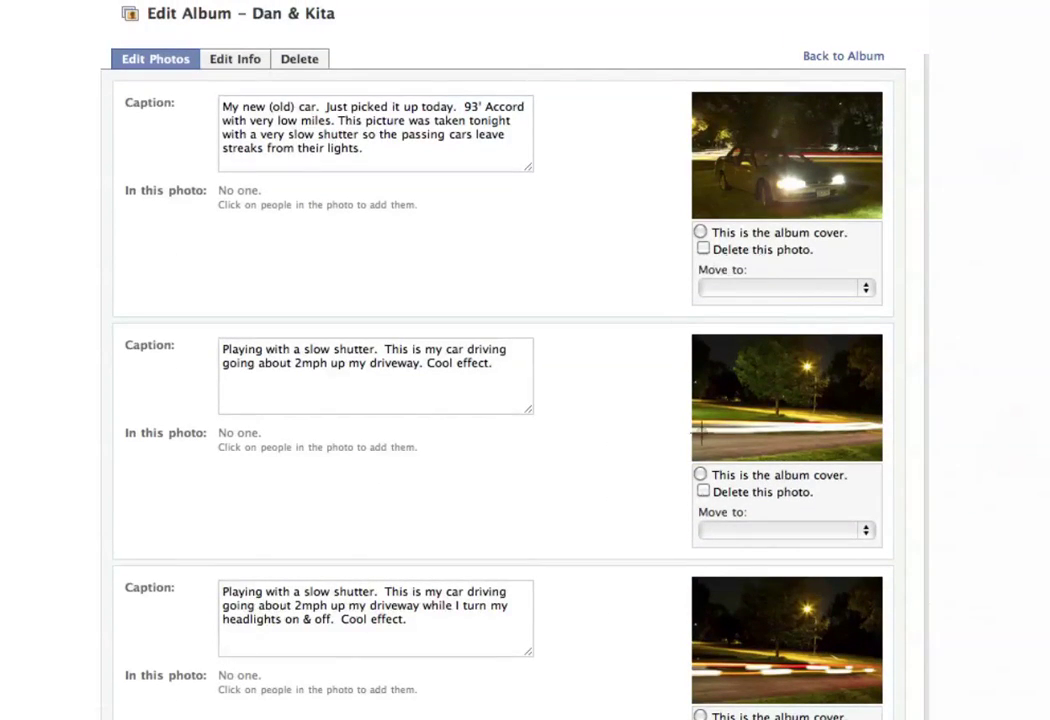
Set the car photo to move to 2010 Anniversary Trip to Duluth and the driveway photo to Mr Twin Cities
click(790, 289)
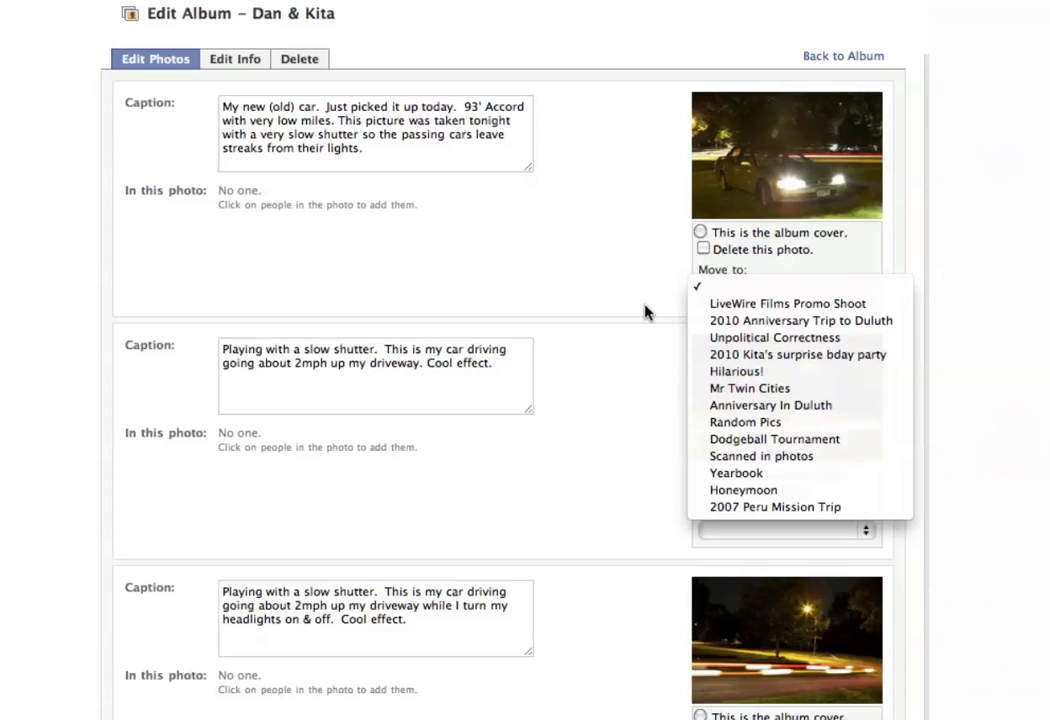
click(607, 298)
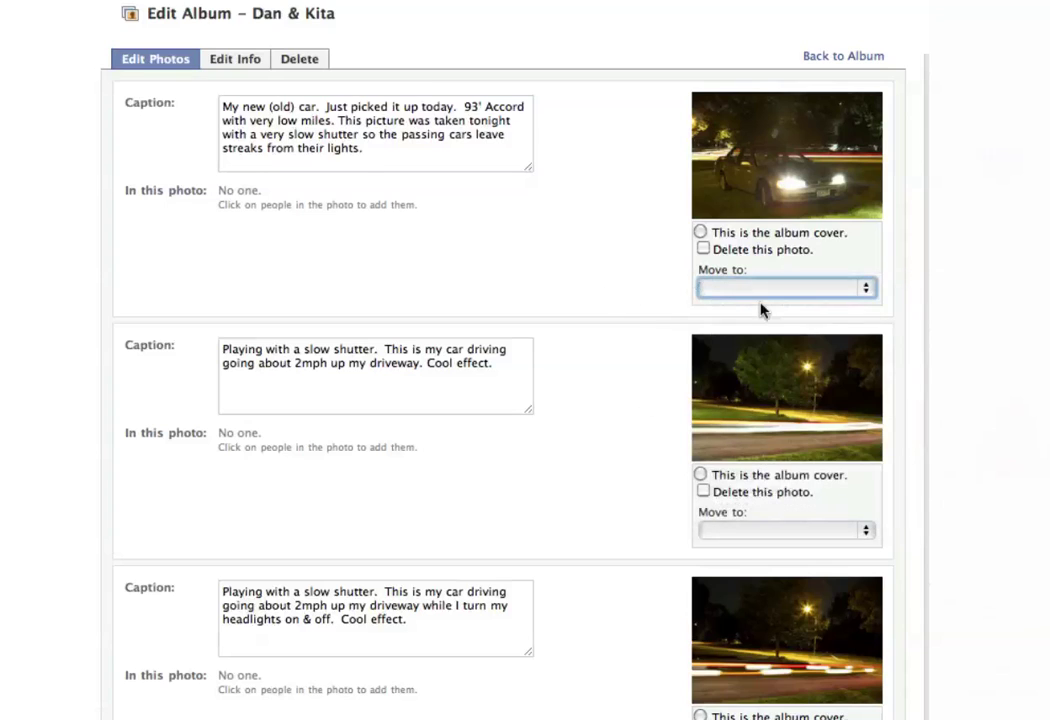
click(785, 293)
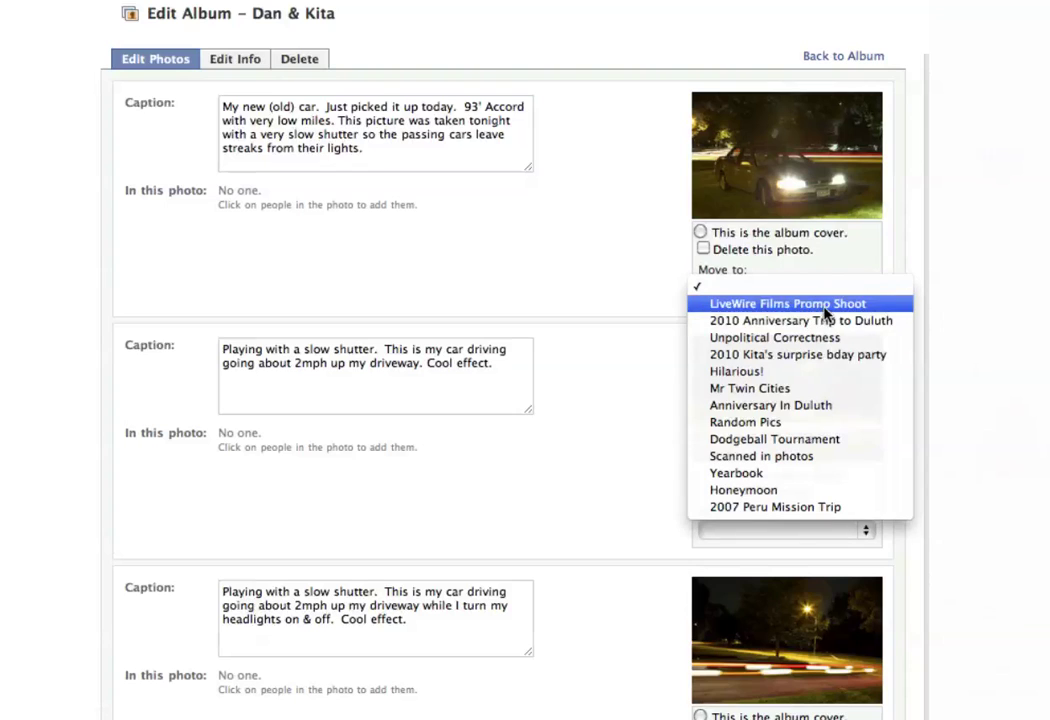
click(812, 322)
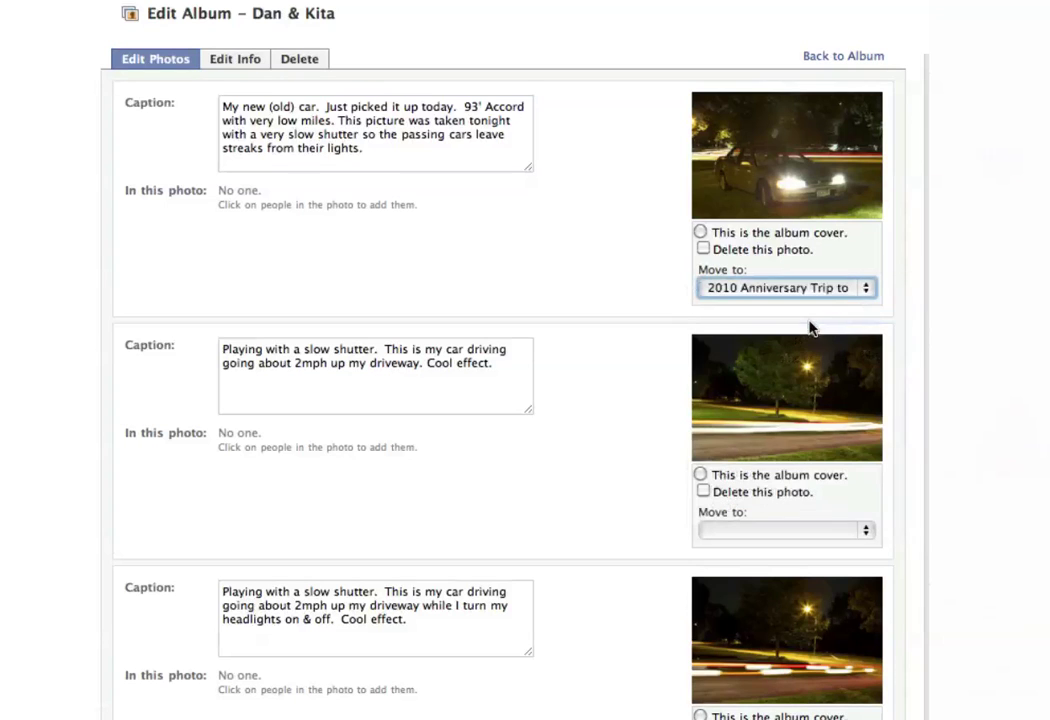
click(808, 531)
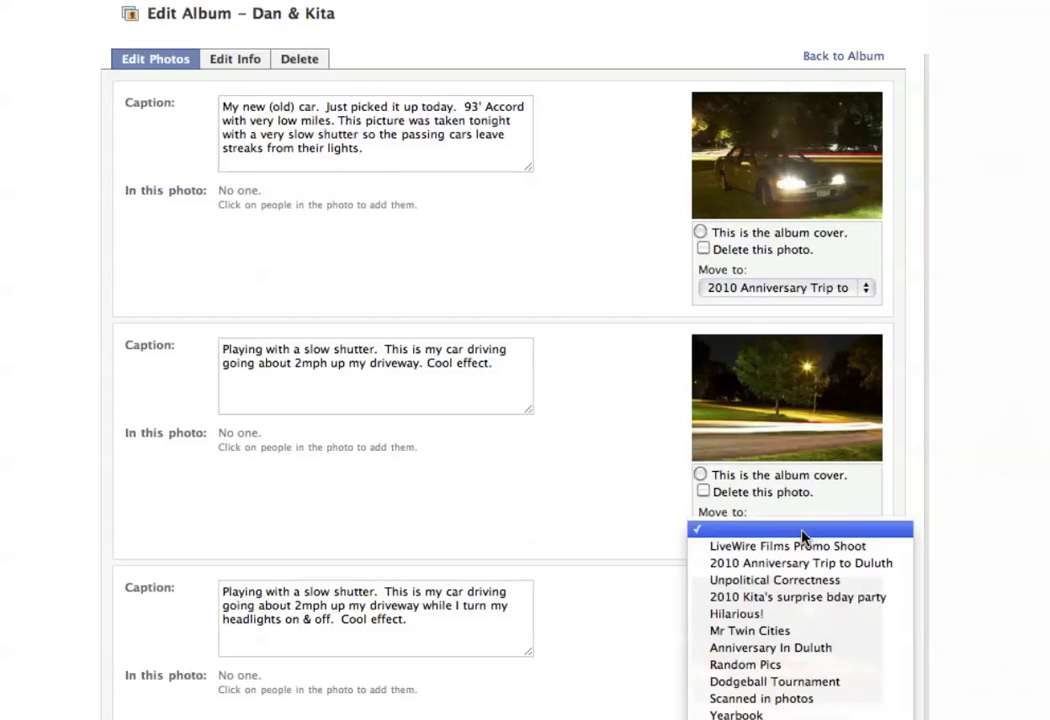
click(808, 631)
Make the headlights streak photo the album cover and set it to move to Yearbook
scroll(728, 447, down, 5)
click(699, 427)
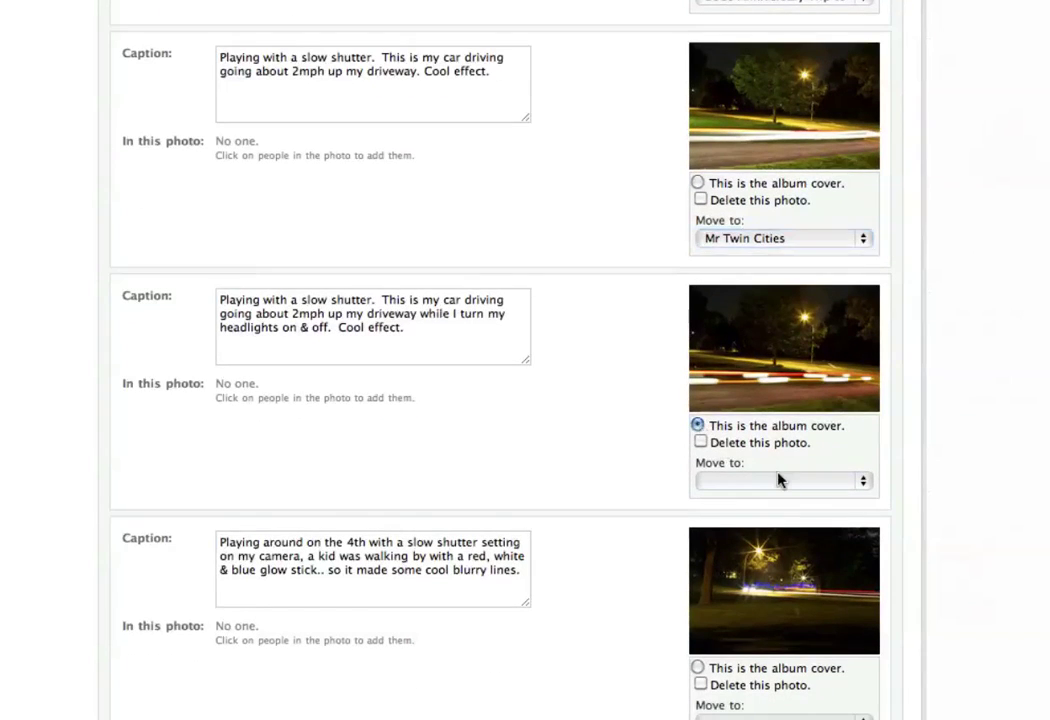
click(792, 482)
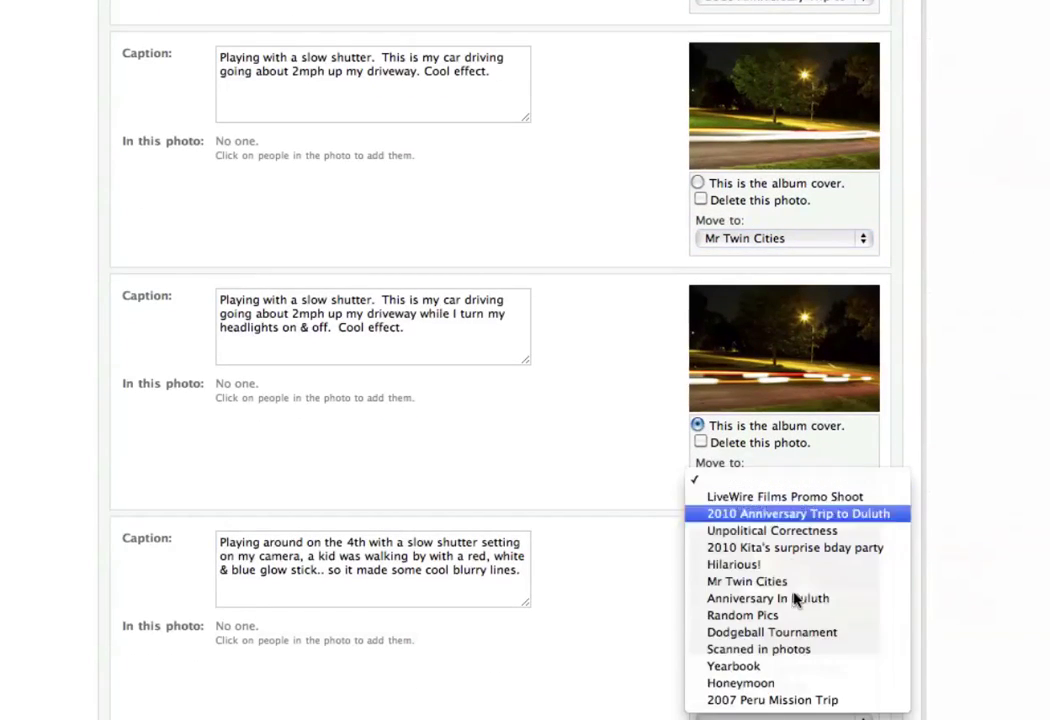
click(798, 665)
scroll(594, 488, down, 6)
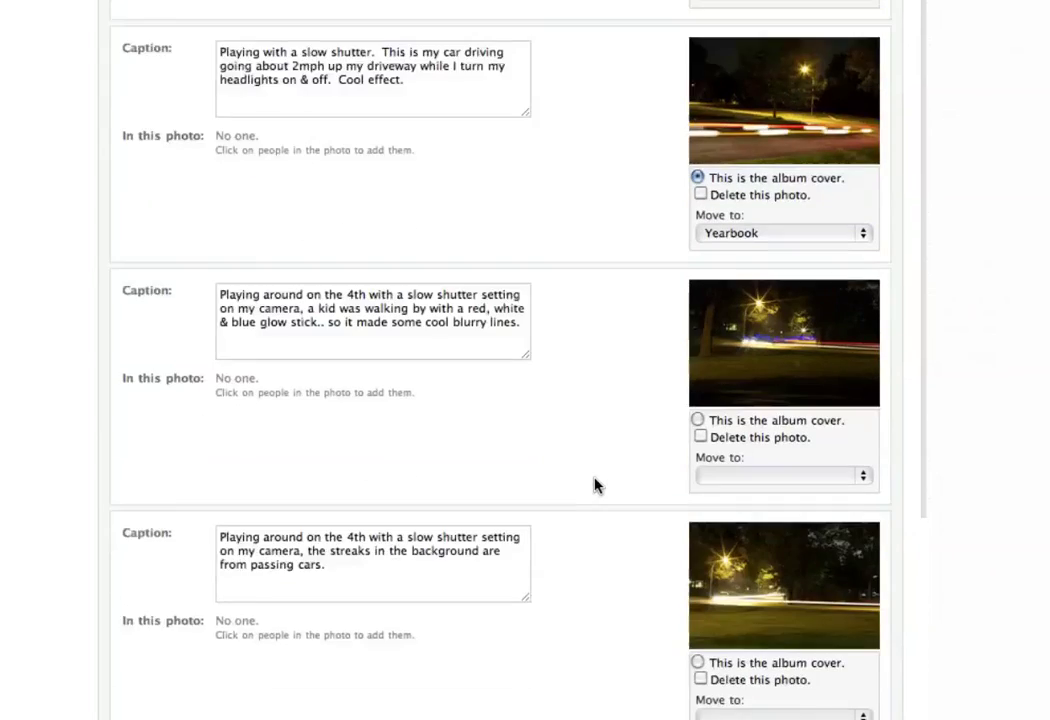
scroll(594, 488, up, 6)
click(369, 115)
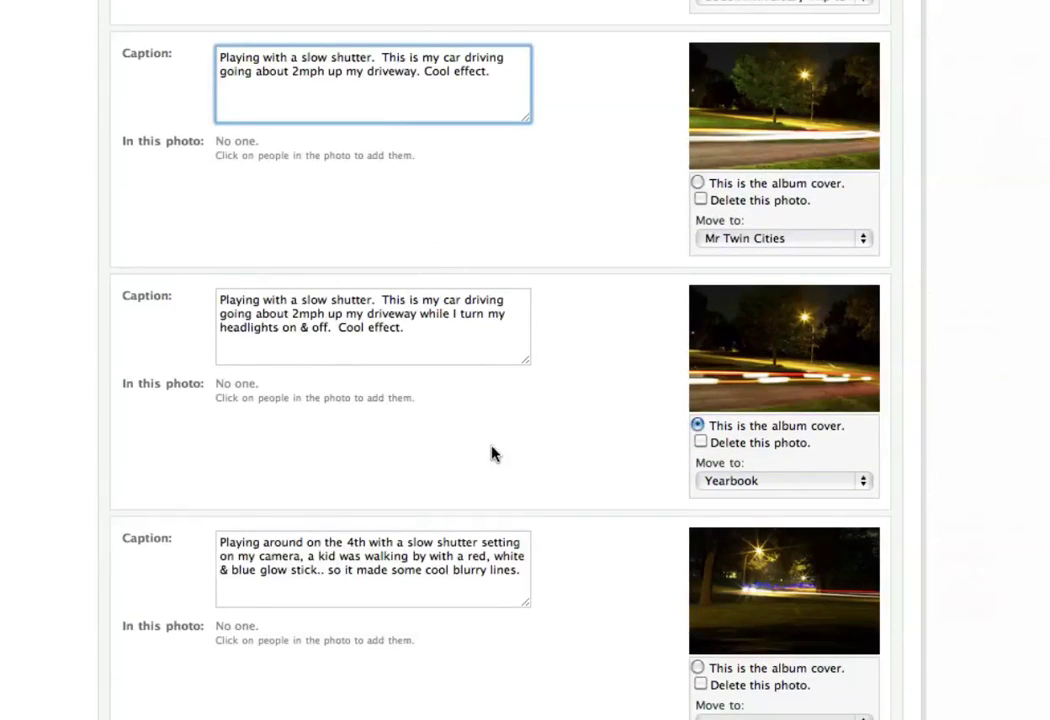
Scroll through the Dan & Kita photo list to the bottom and back to the top
scroll(532, 361, down, 8)
scroll(532, 351, down, 20)
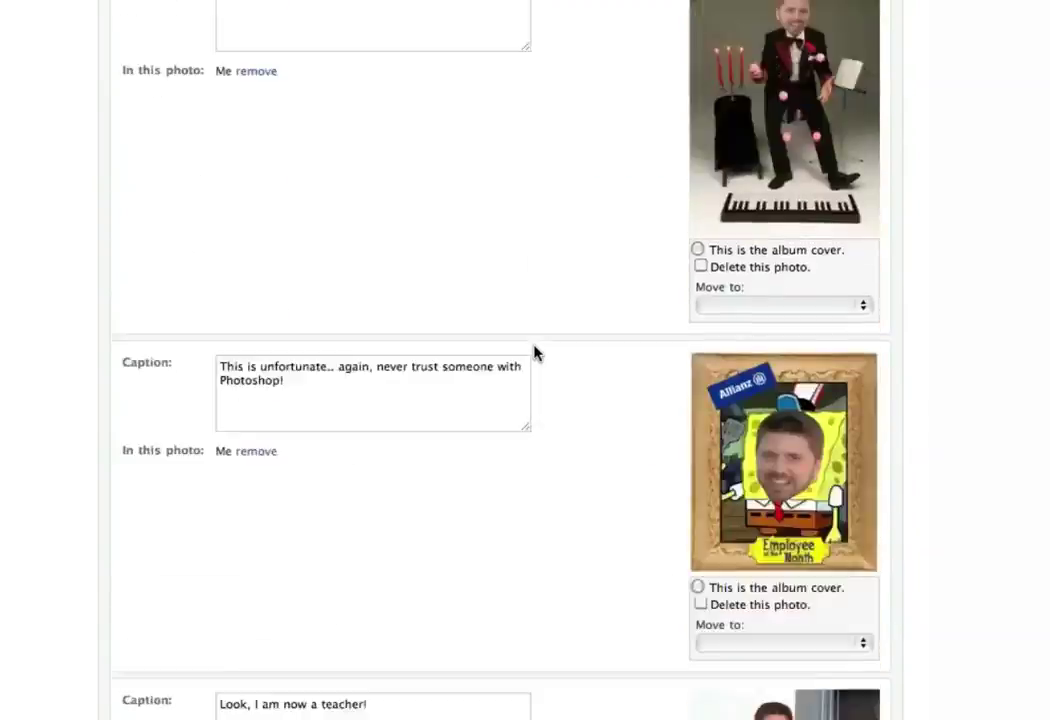
scroll(532, 347, down, 20)
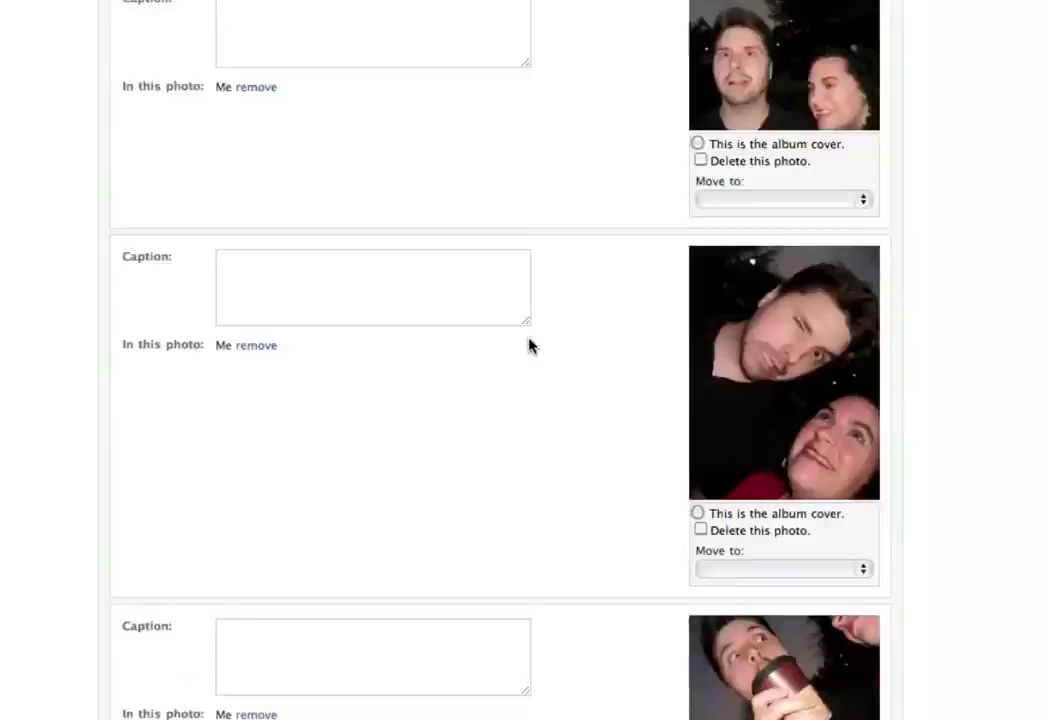
scroll(532, 360, down, 20)
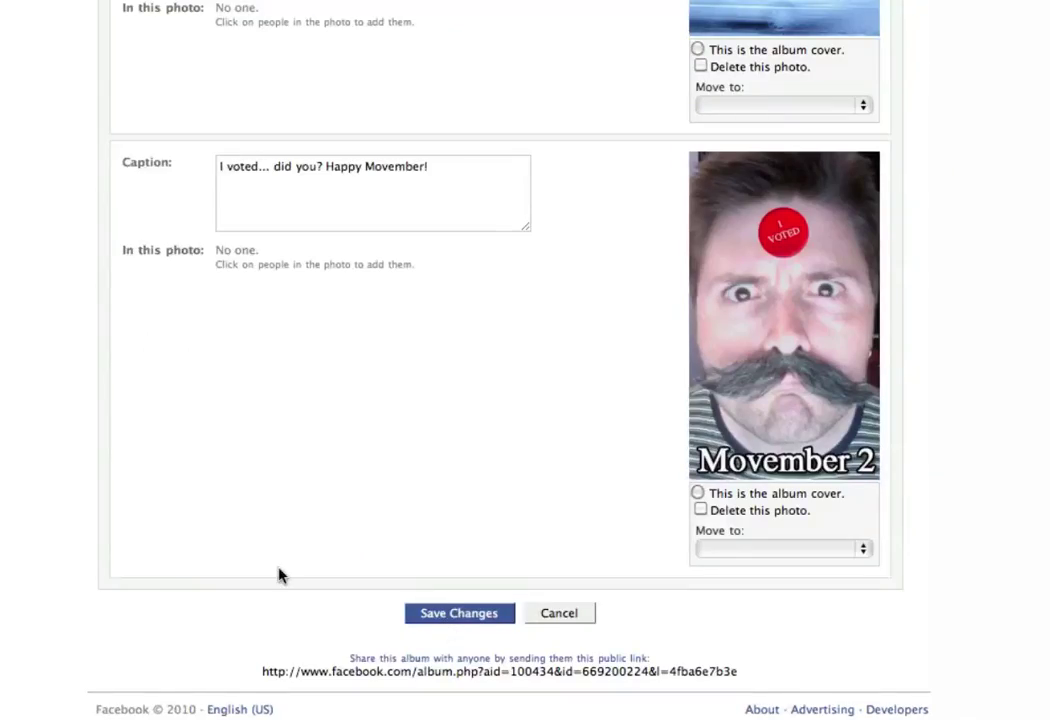
scroll(247, 557, up, 15)
scroll(247, 557, up, 15)
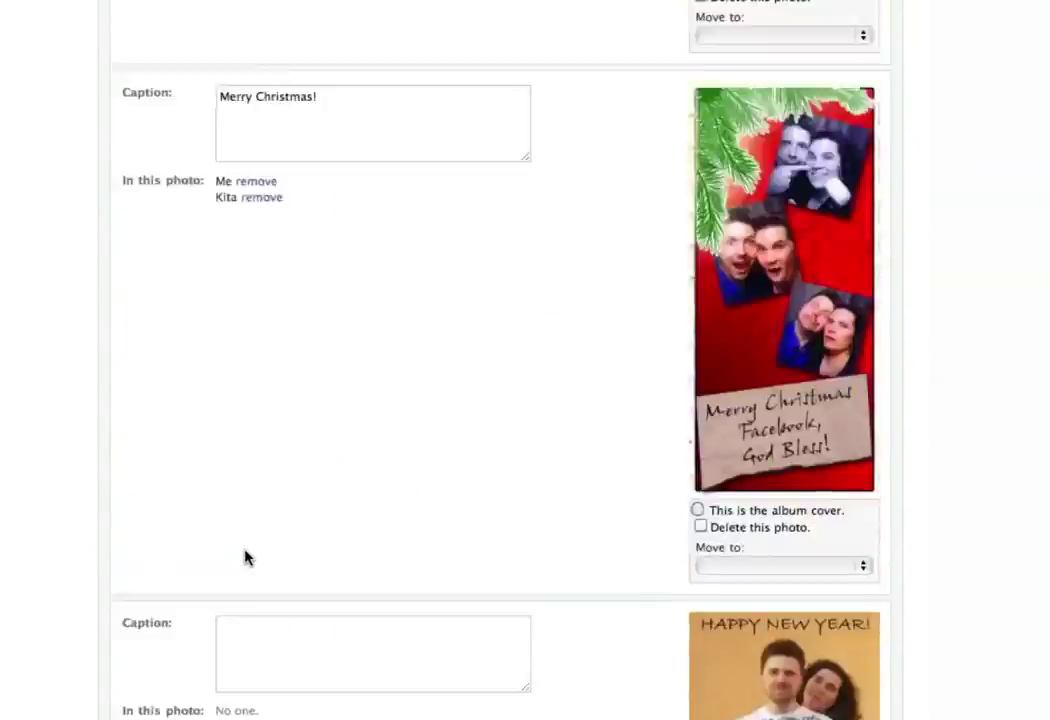
scroll(247, 557, up, 15)
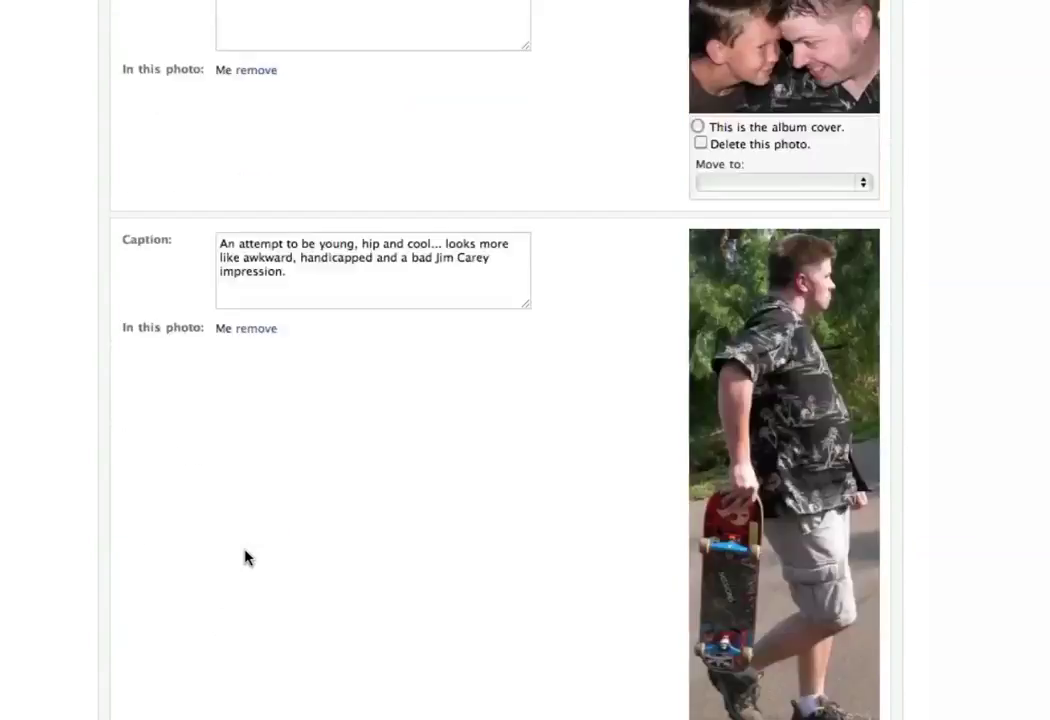
scroll(247, 557, up, 10)
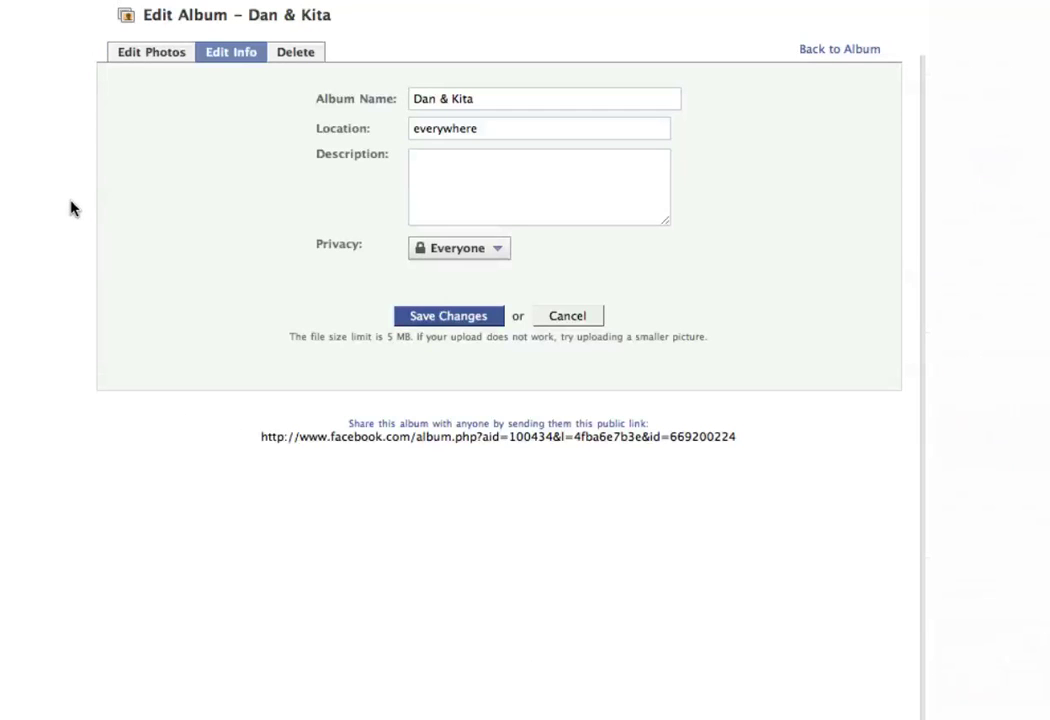
click(480, 98)
triple_click(480, 98)
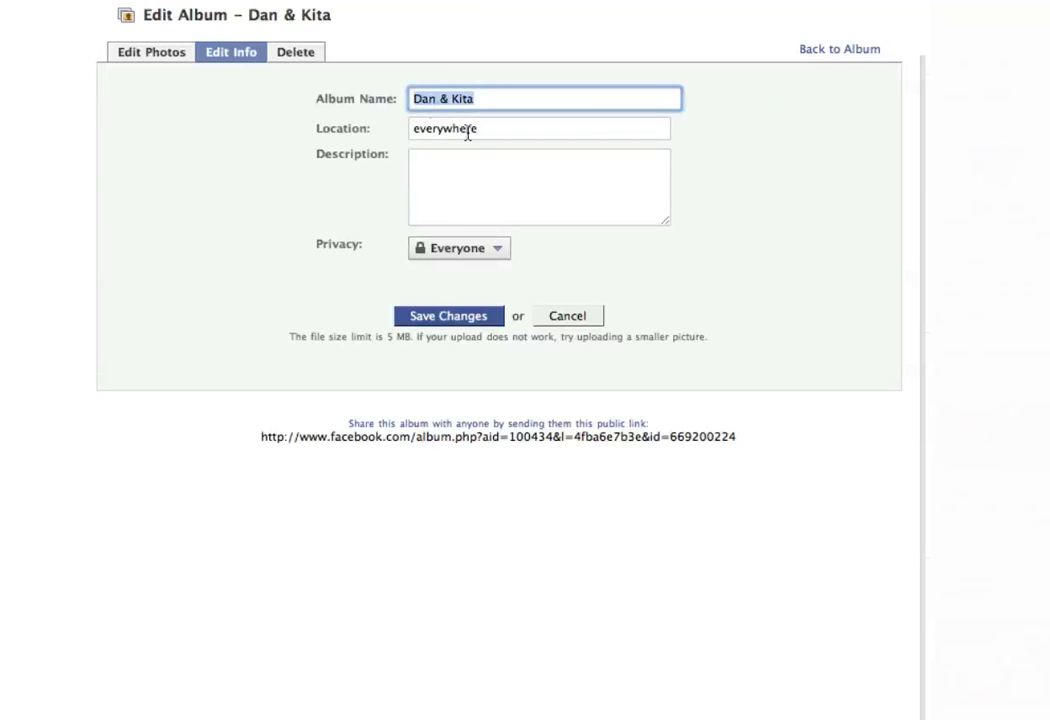
click(504, 129)
double_click(434, 131)
click(447, 131)
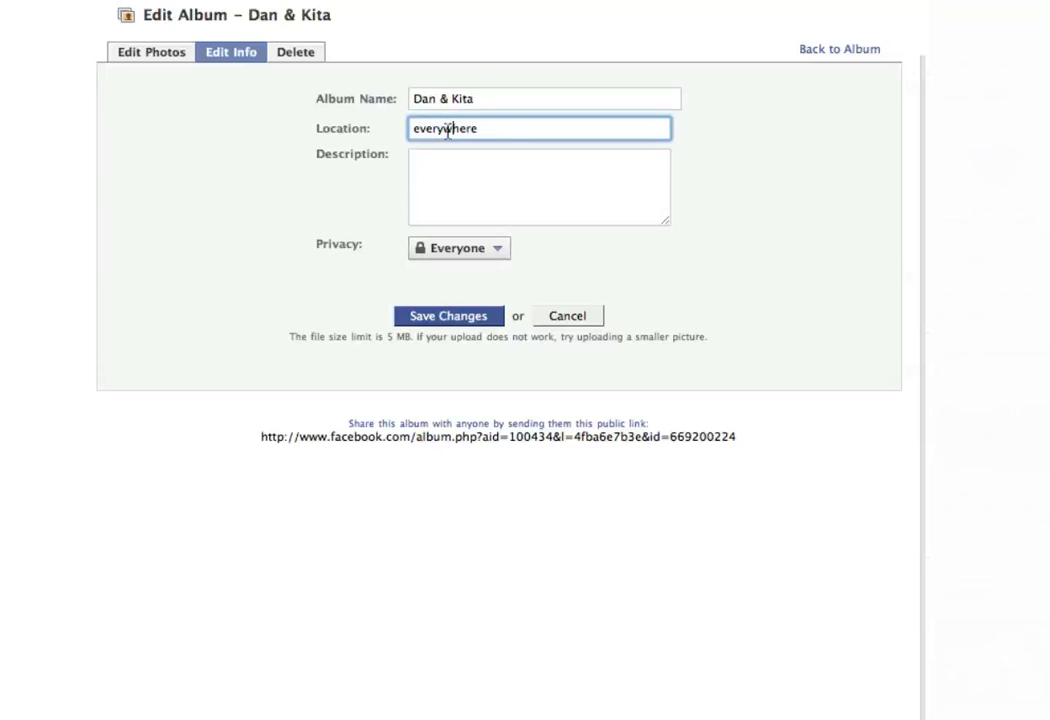
click(477, 180)
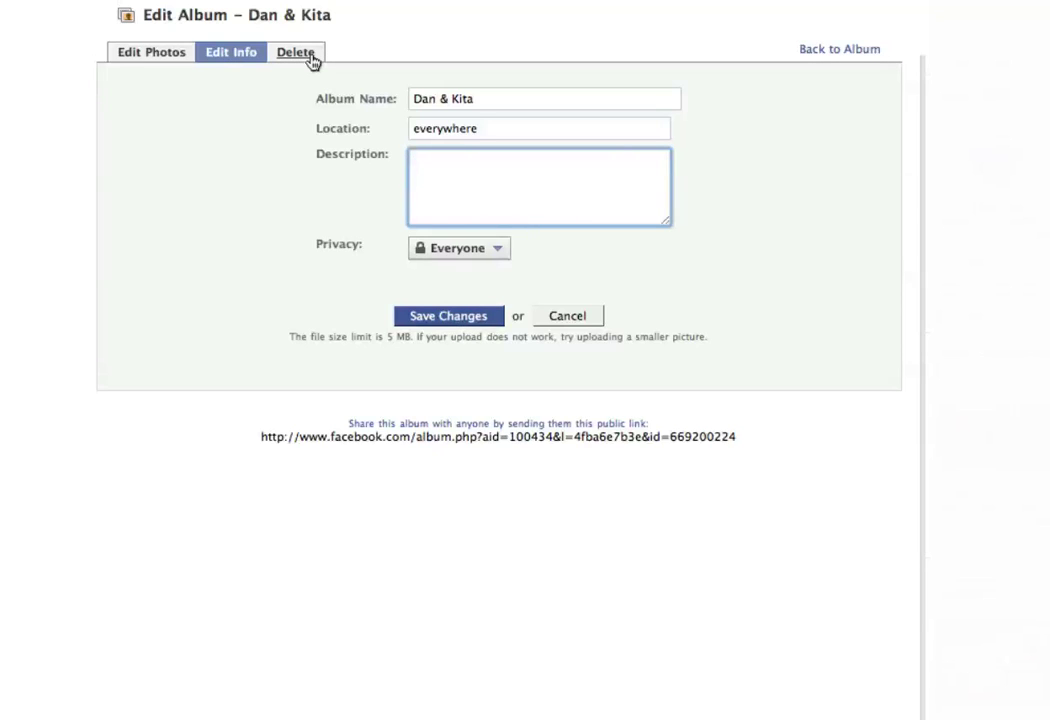
Return to the Dan & Kita album's Edit Photos list
click(150, 56)
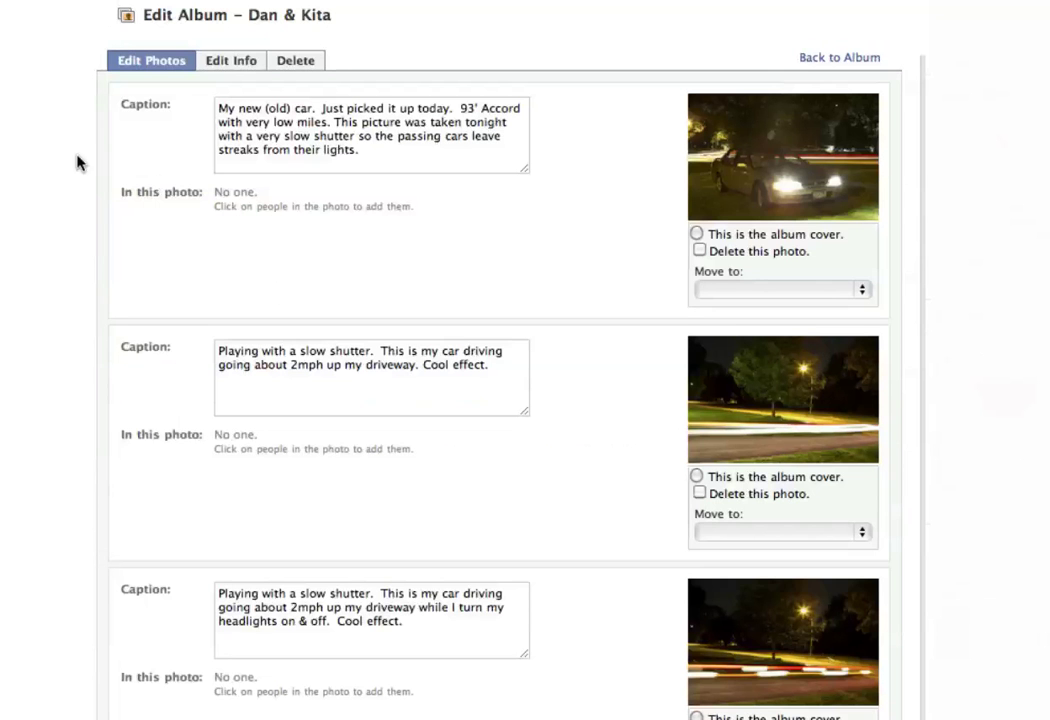